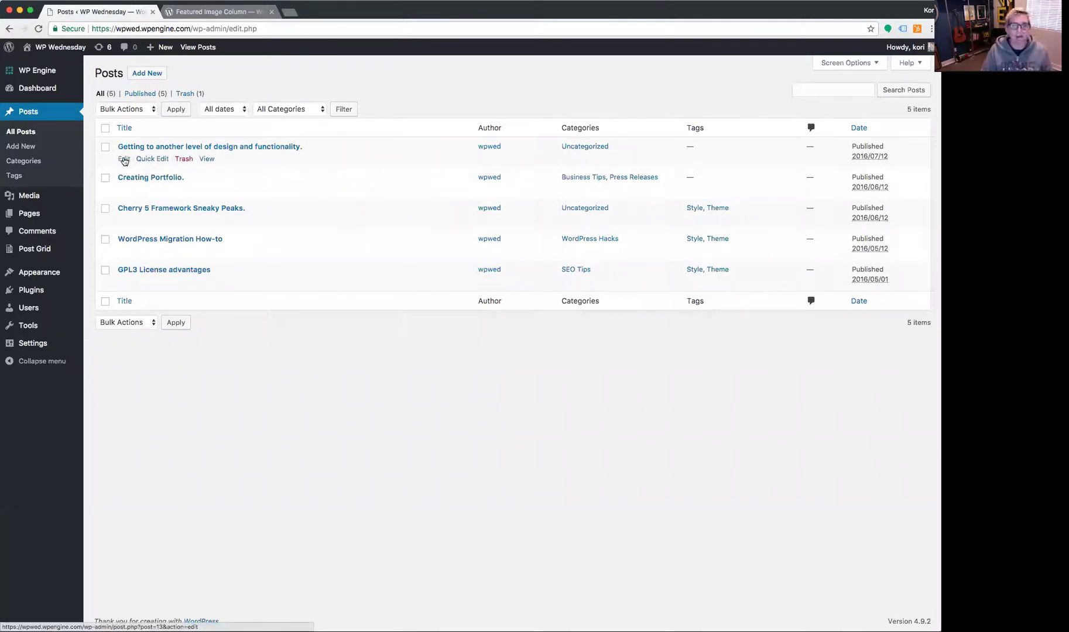
Check the first post's featured image, then switch off the Tags column via Screen Options.
{"action": "left_click", "coordinate": [124, 160]}
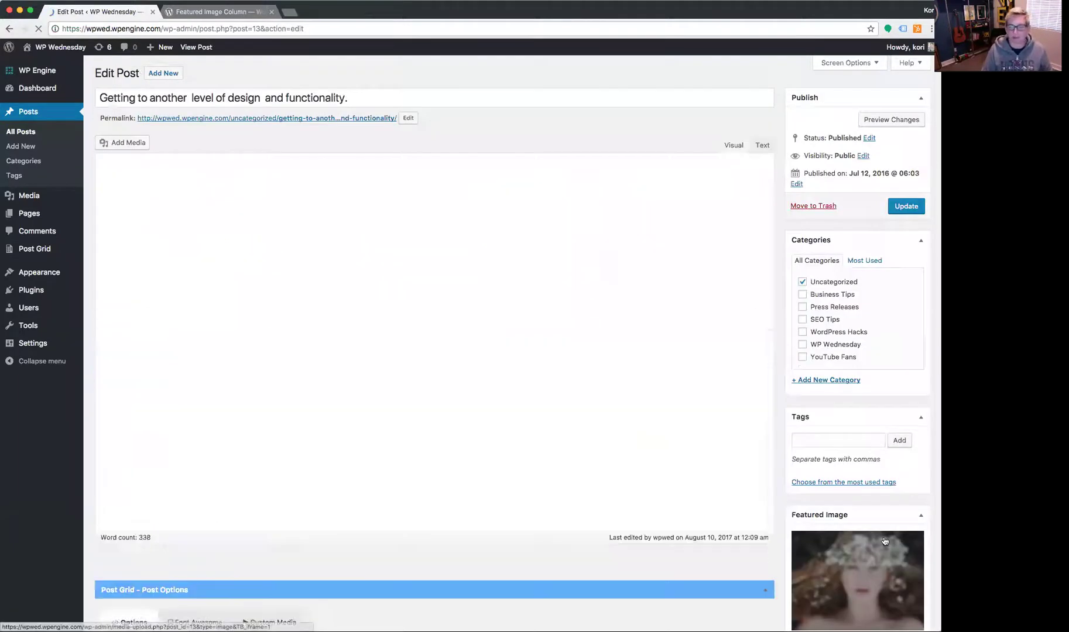
{"action": "left_click", "coordinate": [31, 134]}
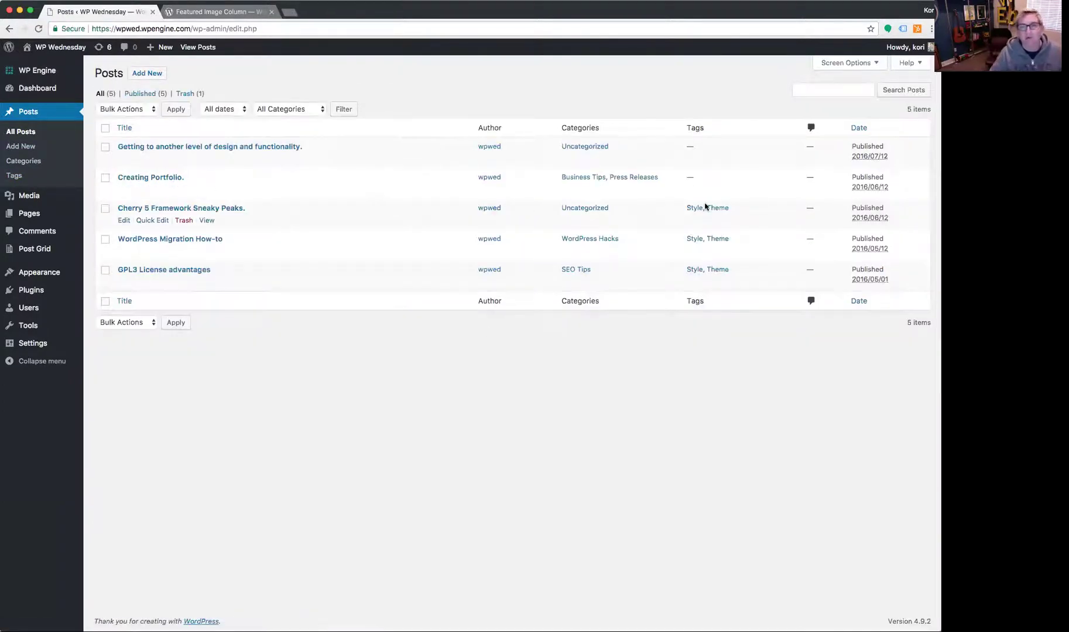
{"action": "mouse_move", "coordinate": [209, 152]}
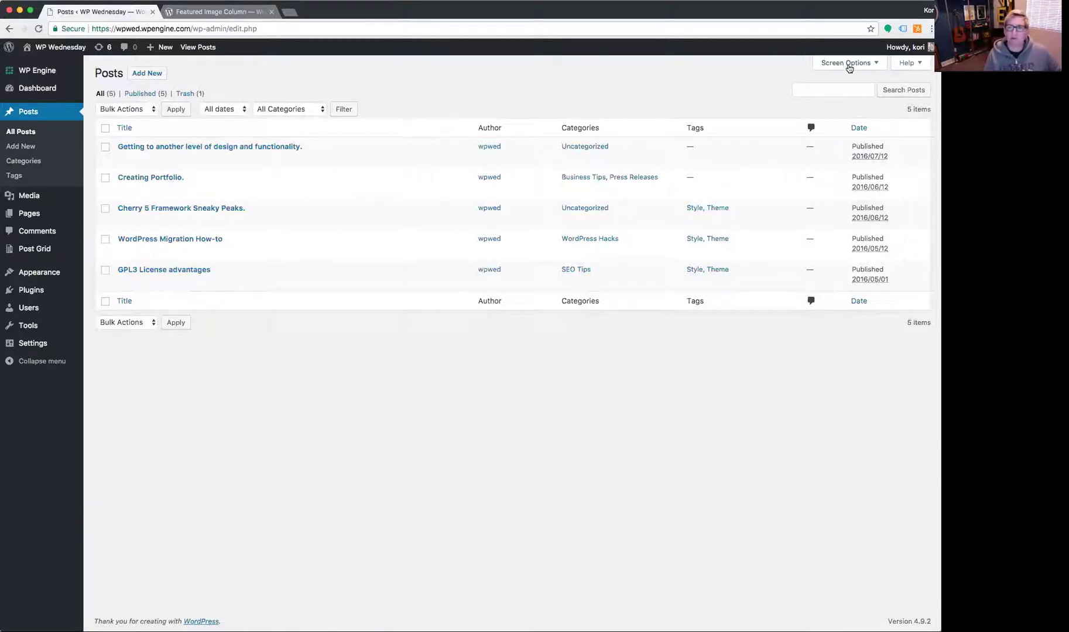
{"action": "left_click", "coordinate": [849, 63]}
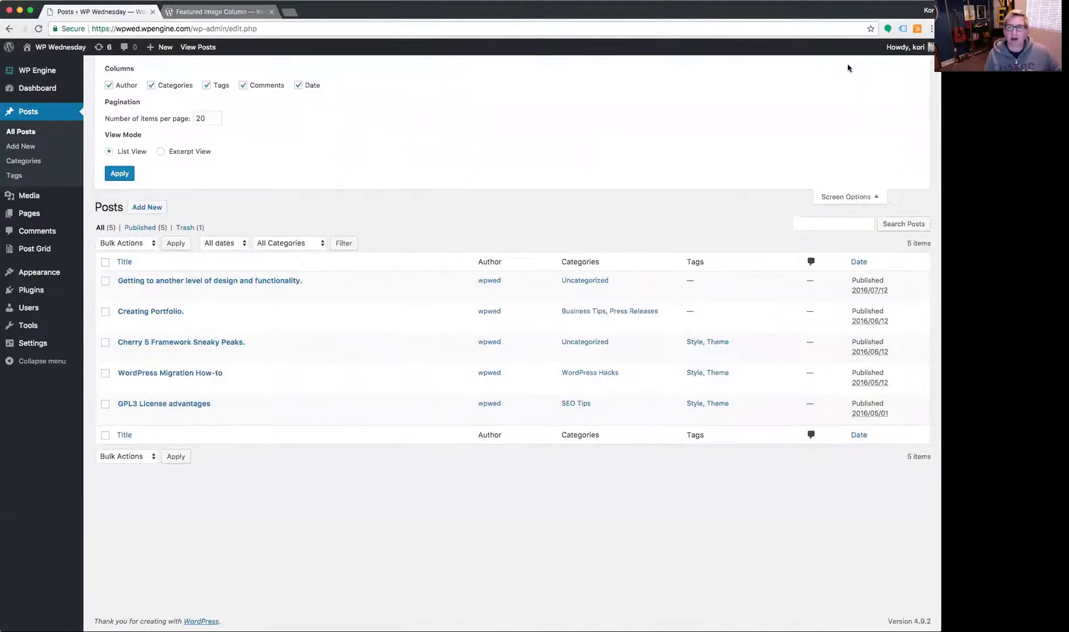
{"action": "left_click", "coordinate": [208, 86]}
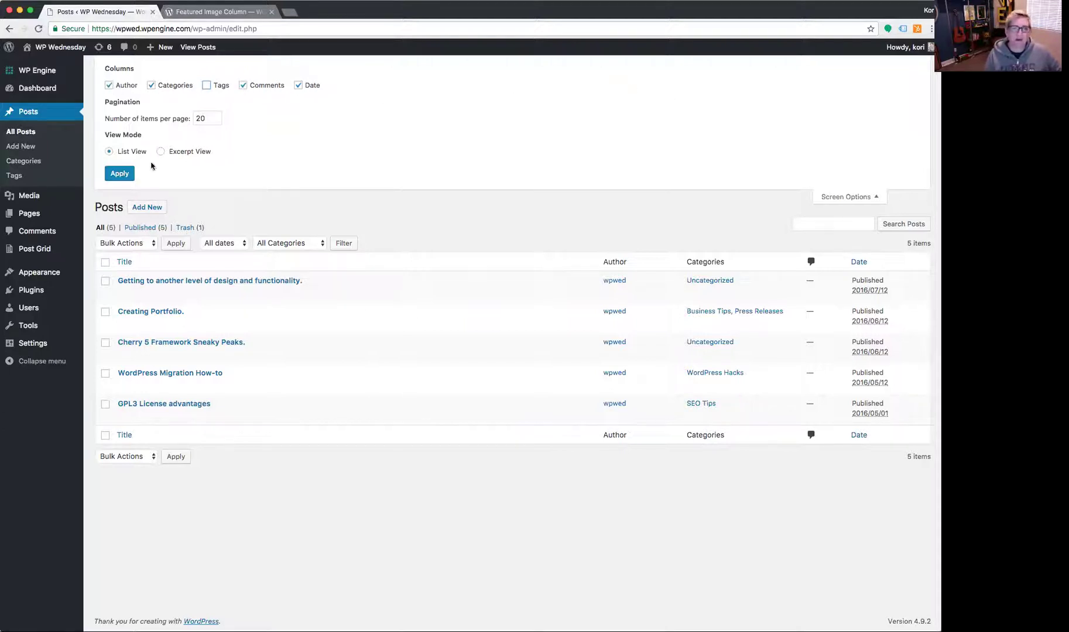
{"action": "left_click", "coordinate": [118, 174]}
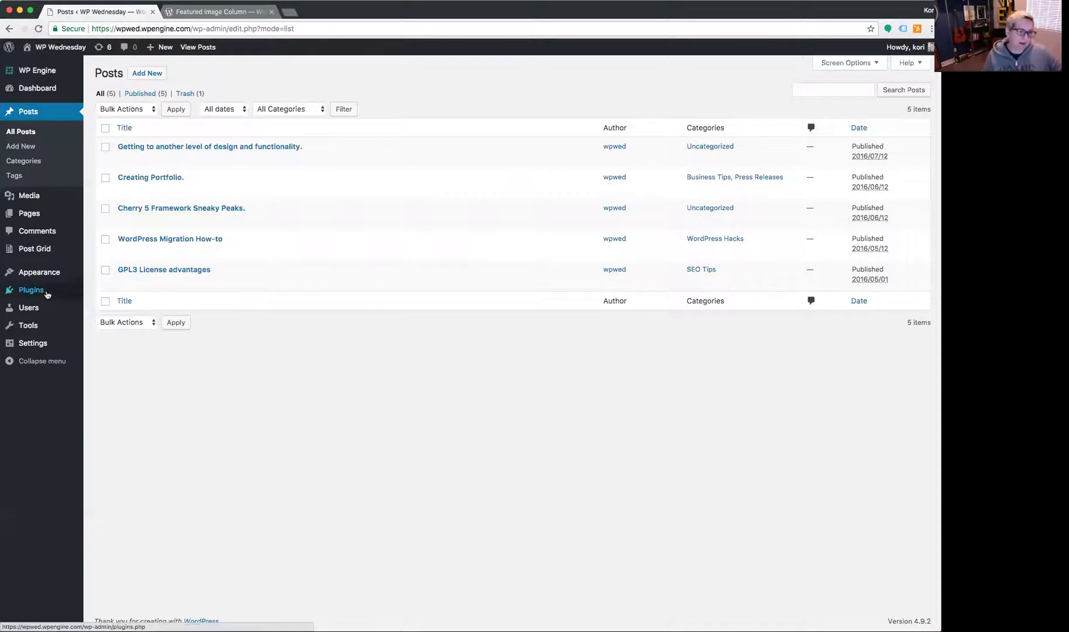
{"action": "left_click", "coordinate": [210, 11]}
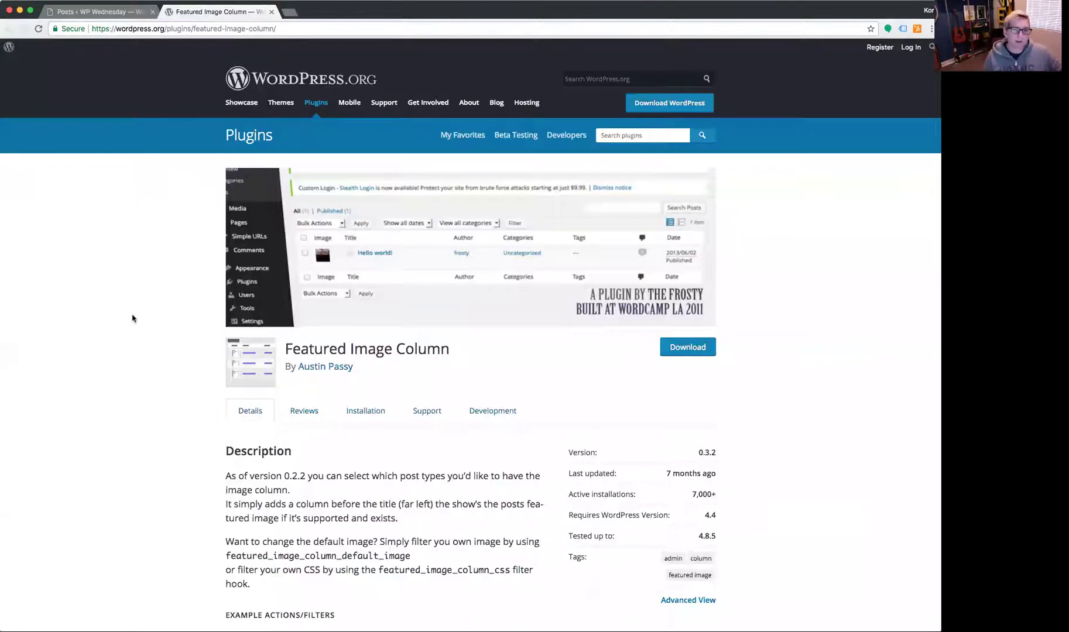
{"action": "scroll", "coordinate": [159, 316], "scroll_direction": "down", "scroll_amount": 1}
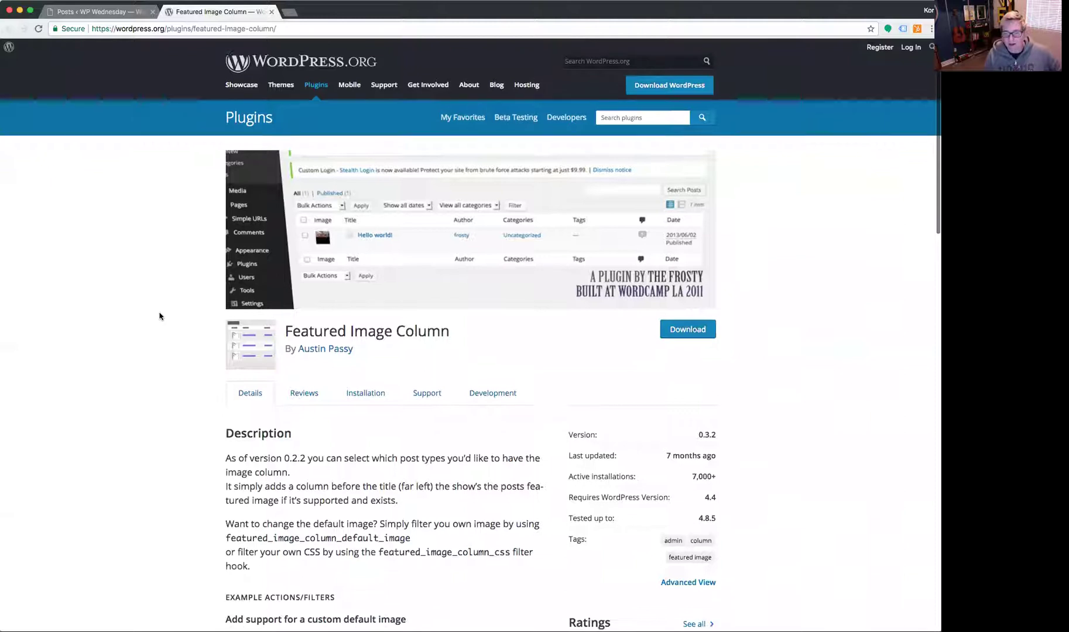
{"action": "scroll", "coordinate": [159, 316], "scroll_direction": "down", "scroll_amount": 2}
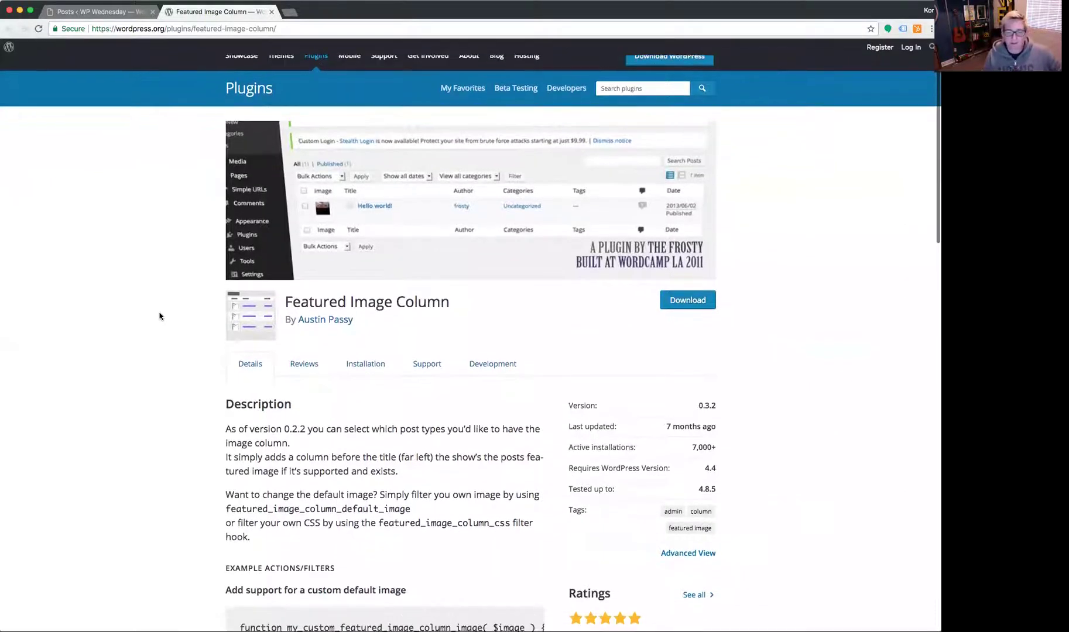
{"action": "scroll", "coordinate": [158, 316], "scroll_direction": "down", "scroll_amount": 1}
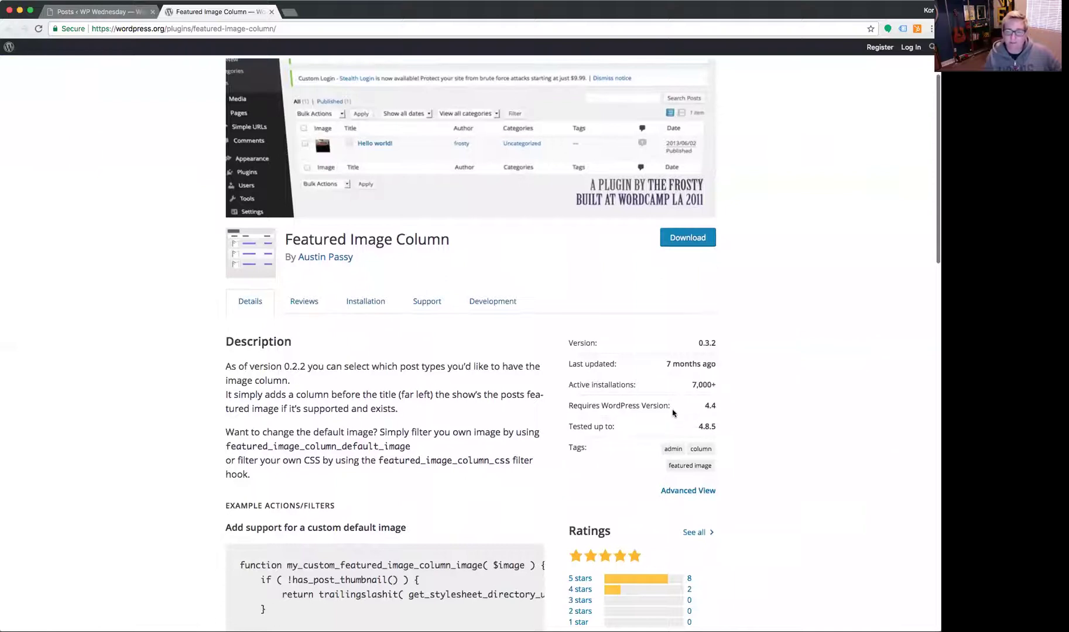
{"action": "scroll", "coordinate": [639, 404], "scroll_direction": "down", "scroll_amount": 3}
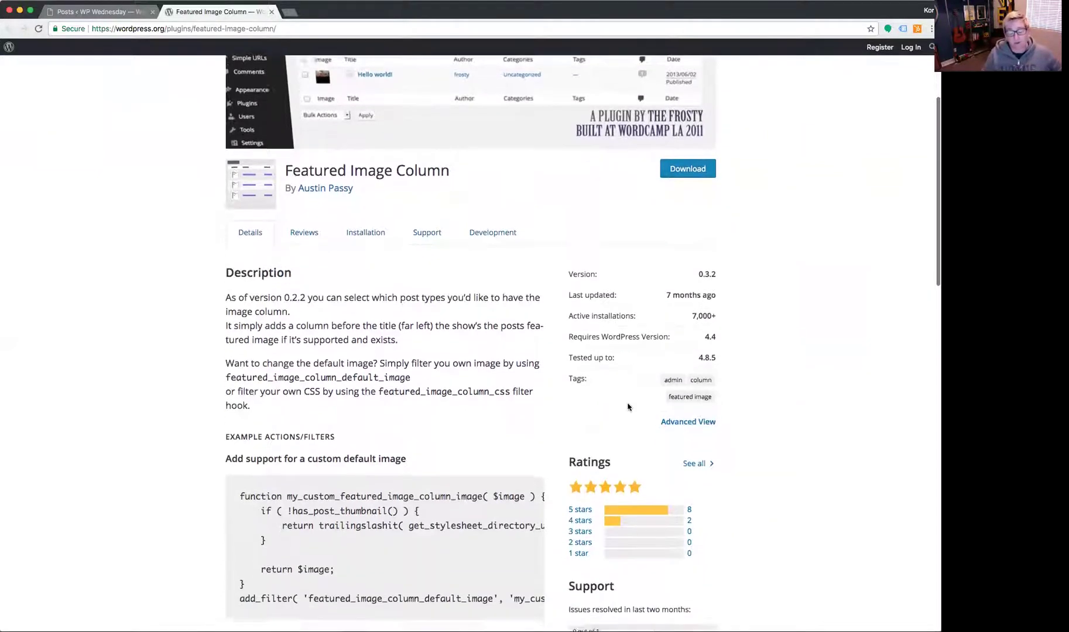
{"action": "scroll", "coordinate": [627, 408], "scroll_direction": "down", "scroll_amount": 1}
{"action": "scroll", "coordinate": [627, 408], "scroll_direction": "down", "scroll_amount": 2}
{"action": "scroll", "coordinate": [625, 406], "scroll_direction": "down", "scroll_amount": 1}
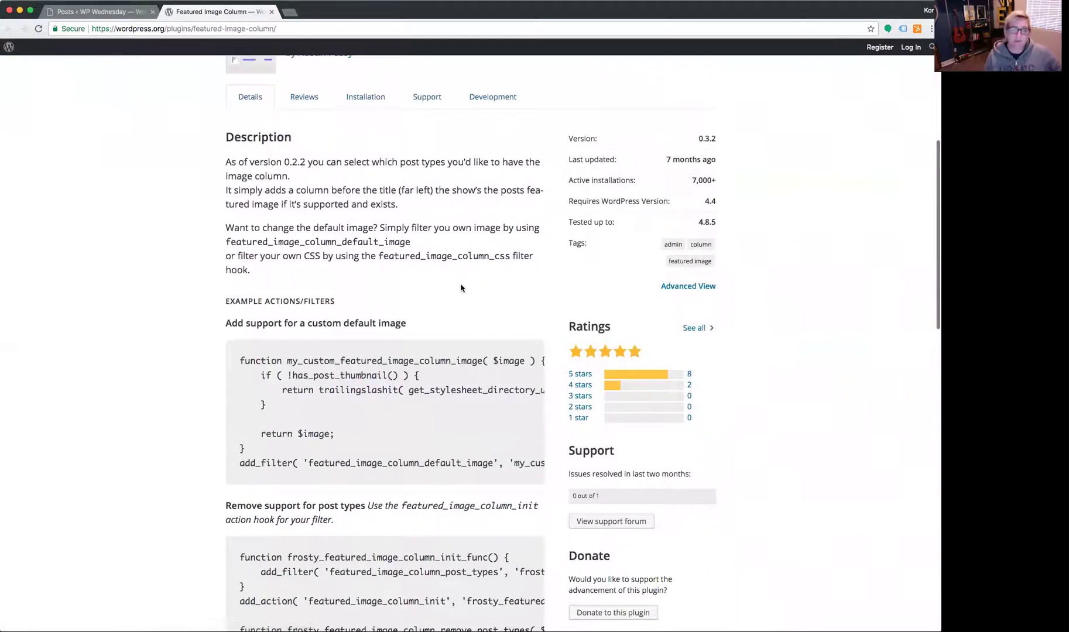
{"action": "scroll", "coordinate": [460, 287], "scroll_direction": "down", "scroll_amount": 1}
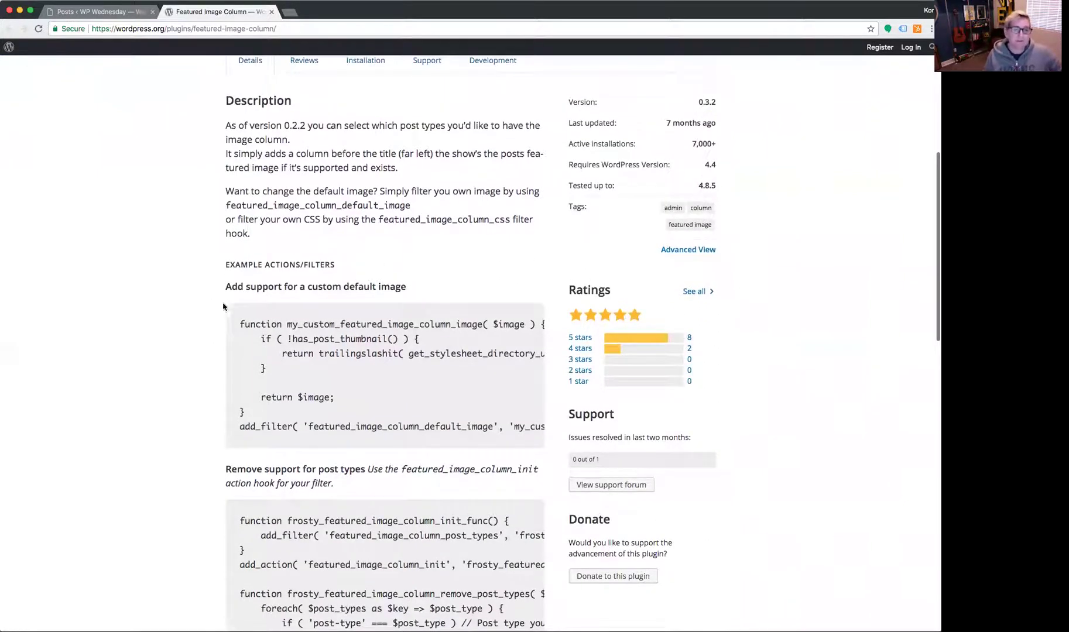
{"action": "scroll", "coordinate": [225, 305], "scroll_direction": "down", "scroll_amount": 1}
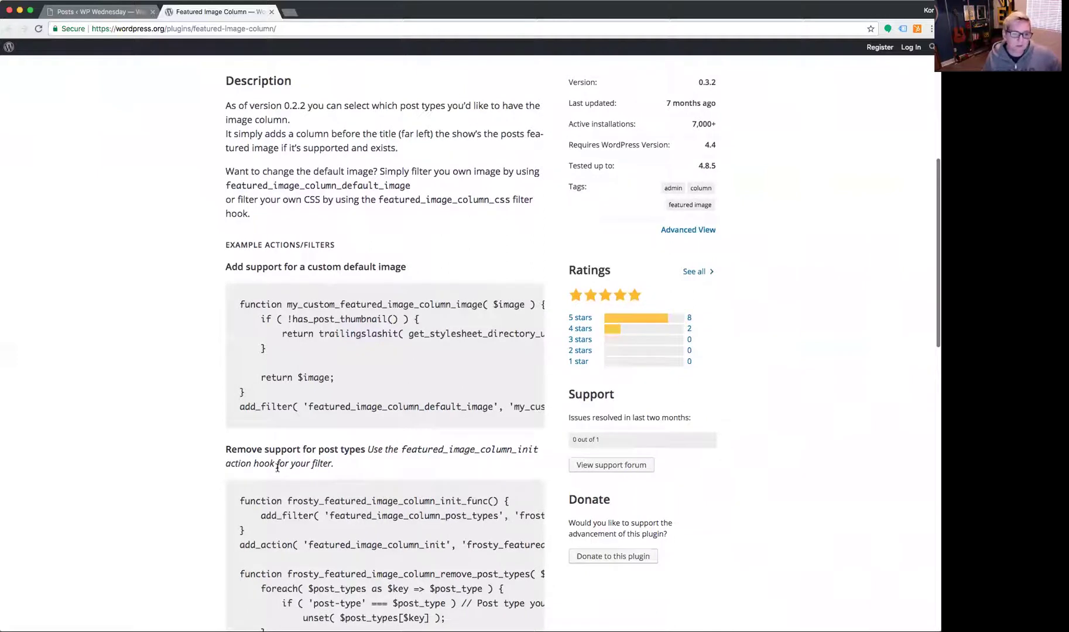
{"action": "scroll", "coordinate": [162, 356], "scroll_direction": "up", "scroll_amount": 10}
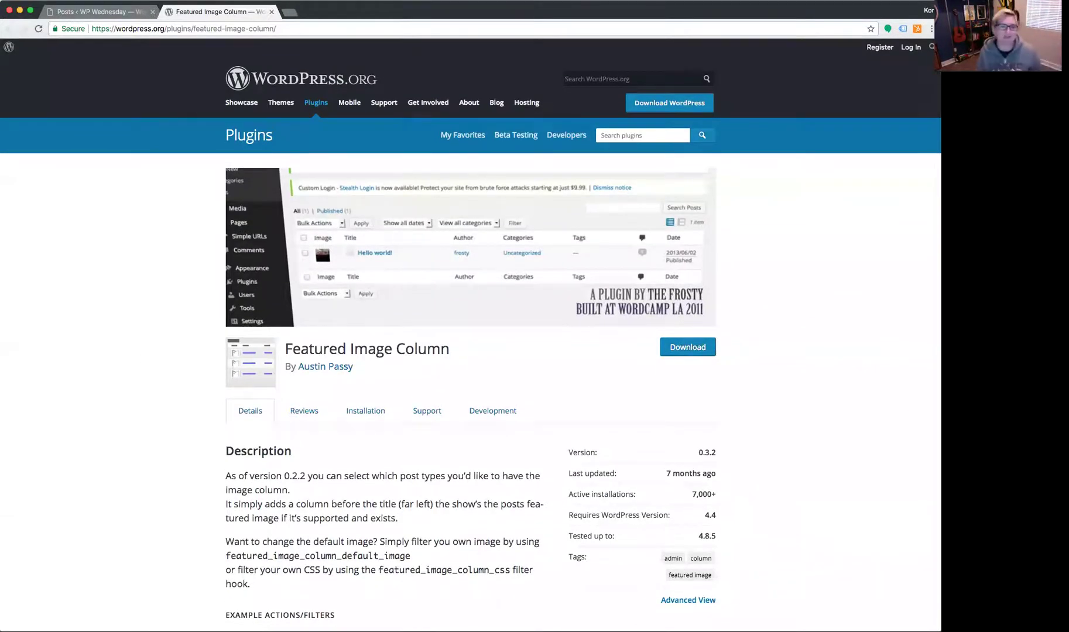
{"action": "left_click", "coordinate": [97, 12]}
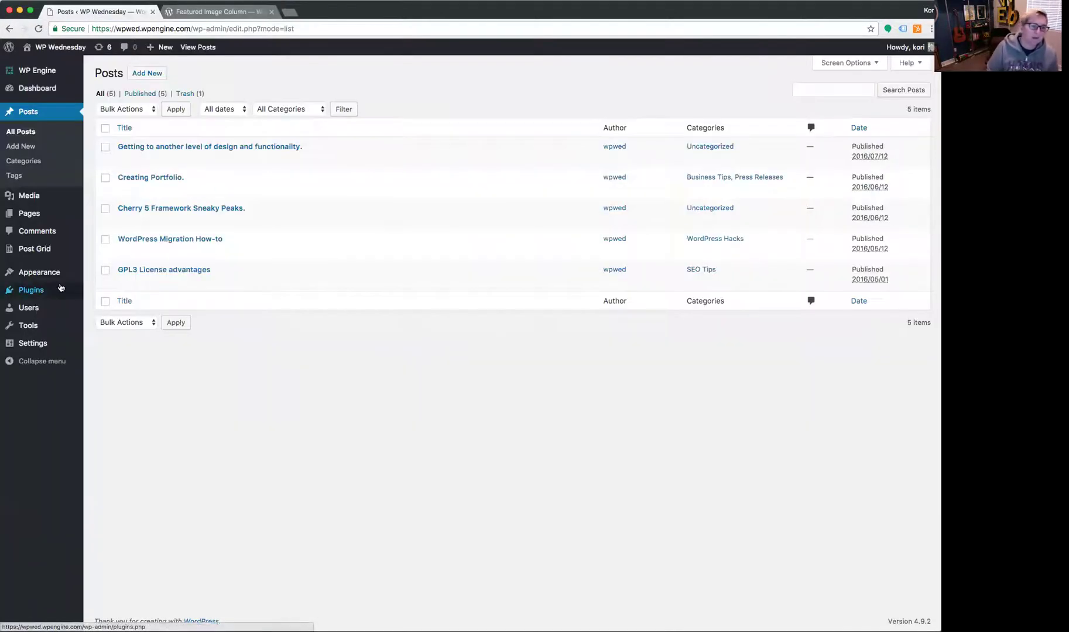
Search Plugins > Add New for 'featured image column'.
{"action": "mouse_move", "coordinate": [31, 290]}
{"action": "left_click", "coordinate": [104, 307]}
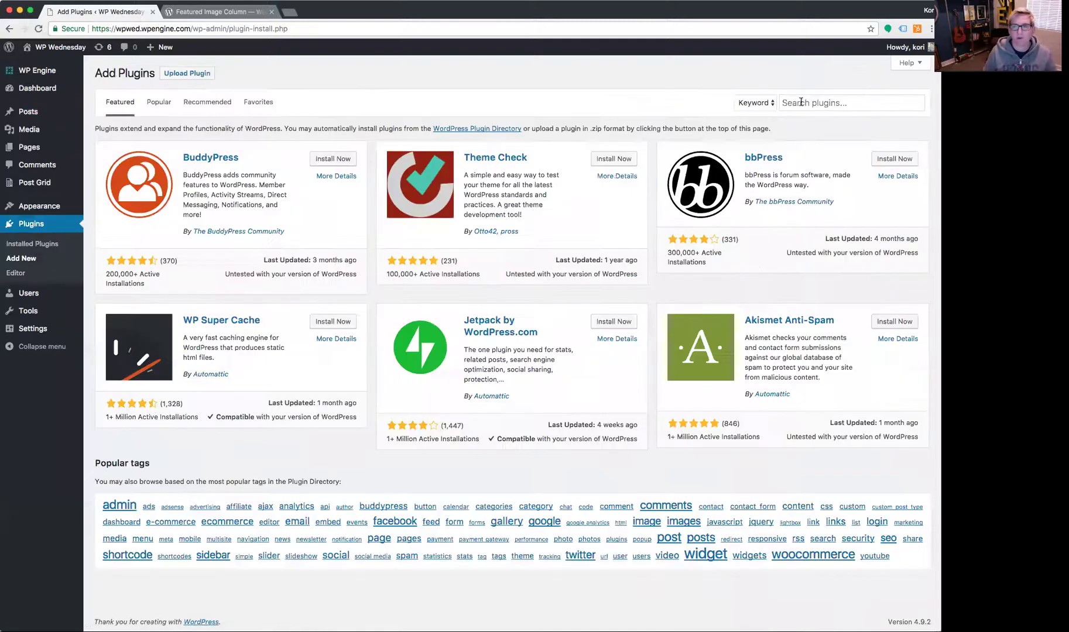
{"action": "left_click", "coordinate": [813, 103]}
{"action": "type", "text": "featured image column"}
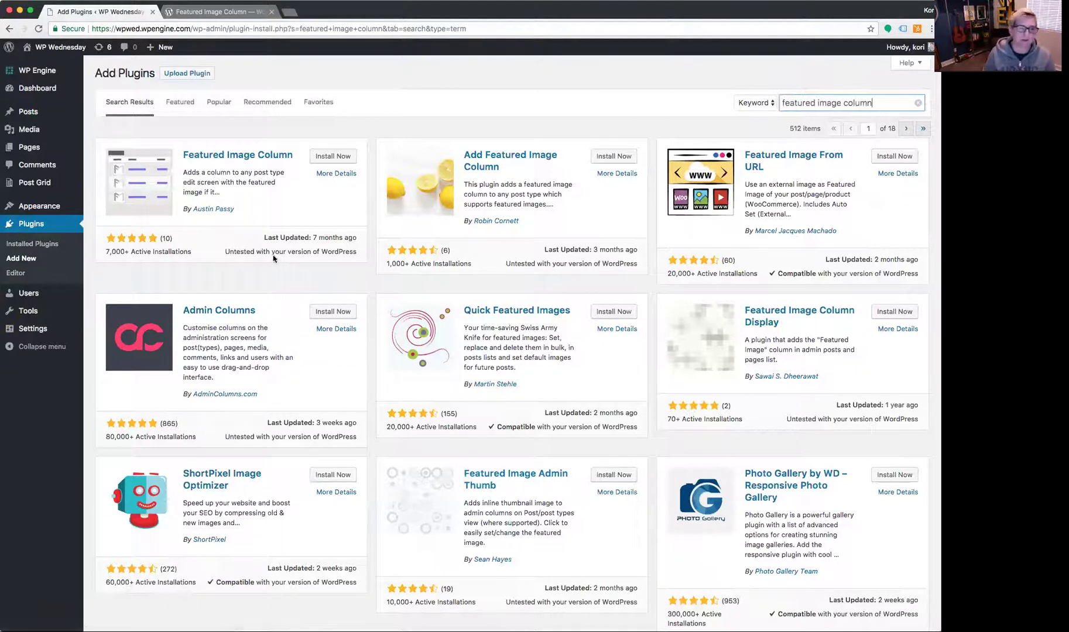
Install and activate Featured Image Column, uncheck 'page' in its settings, save, and view Posts.
{"action": "left_click", "coordinate": [336, 161]}
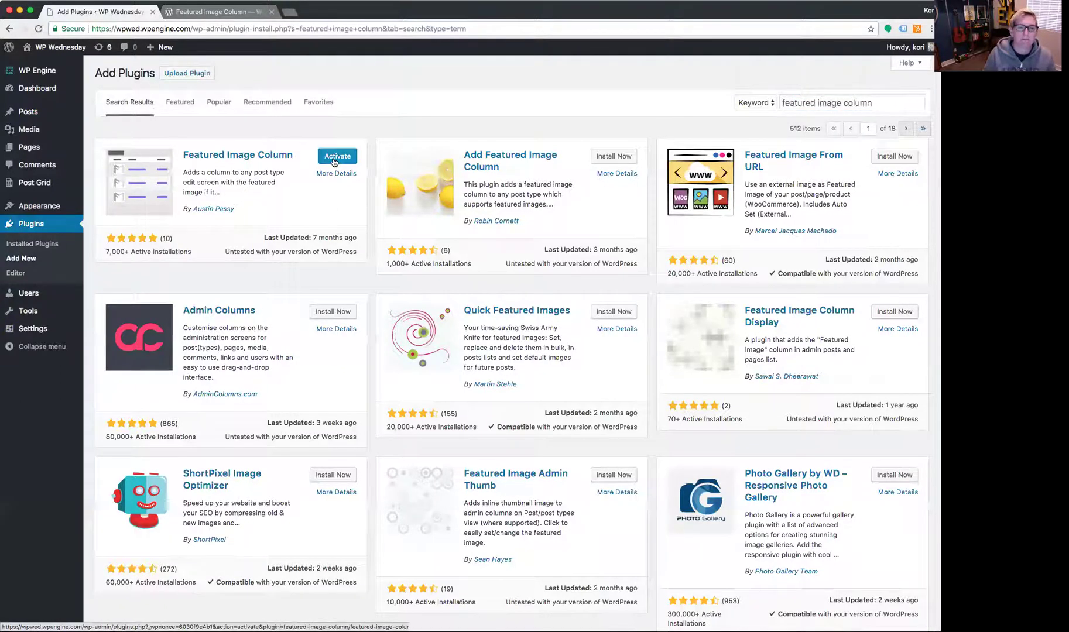
{"action": "left_click", "coordinate": [335, 163]}
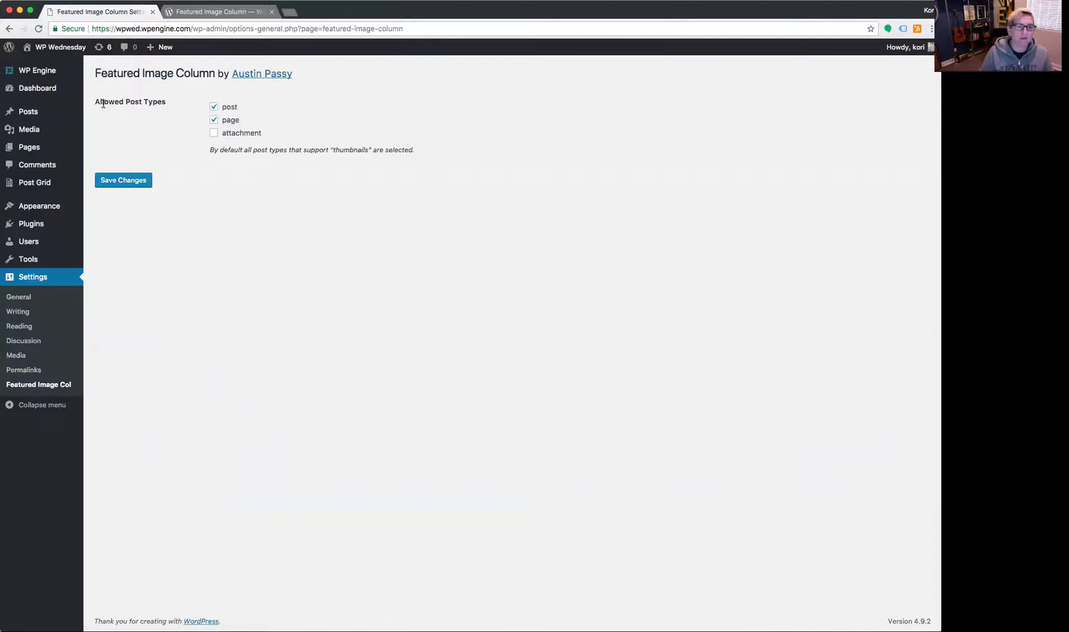
{"action": "left_click_drag", "start_coordinate": [104, 101], "coordinate": [167, 103]}
{"action": "left_click", "coordinate": [166, 103]}
{"action": "left_click", "coordinate": [147, 186]}
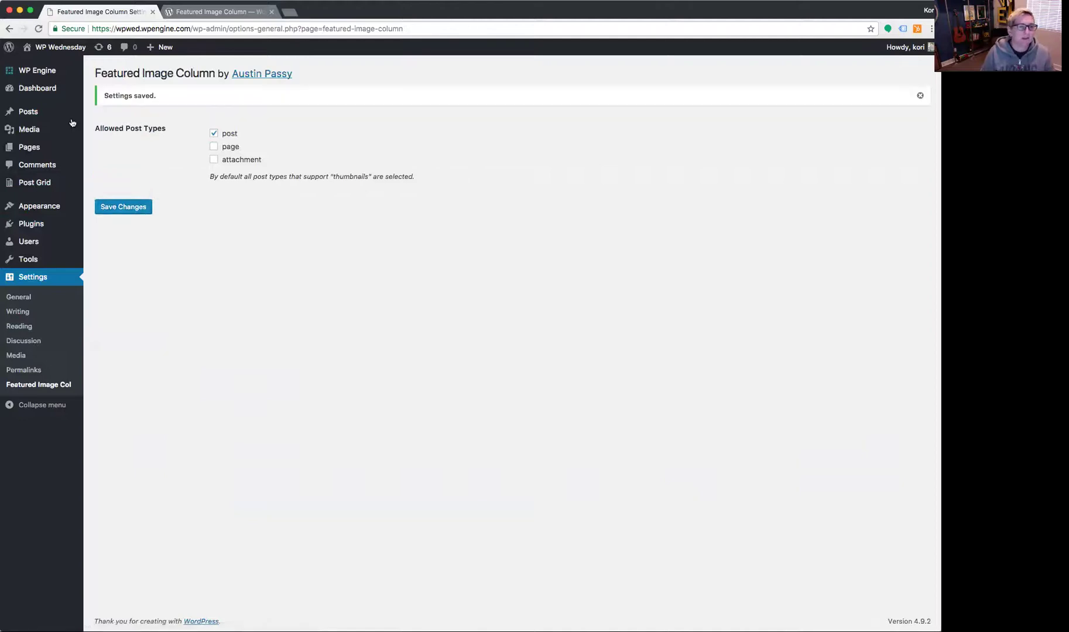
{"action": "left_click", "coordinate": [28, 112]}
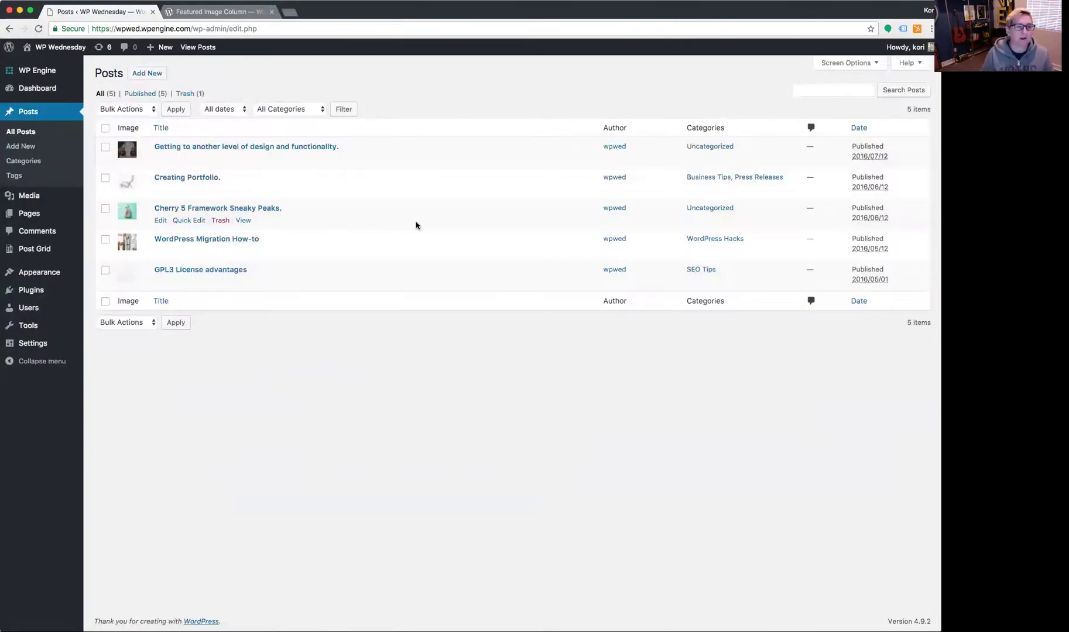